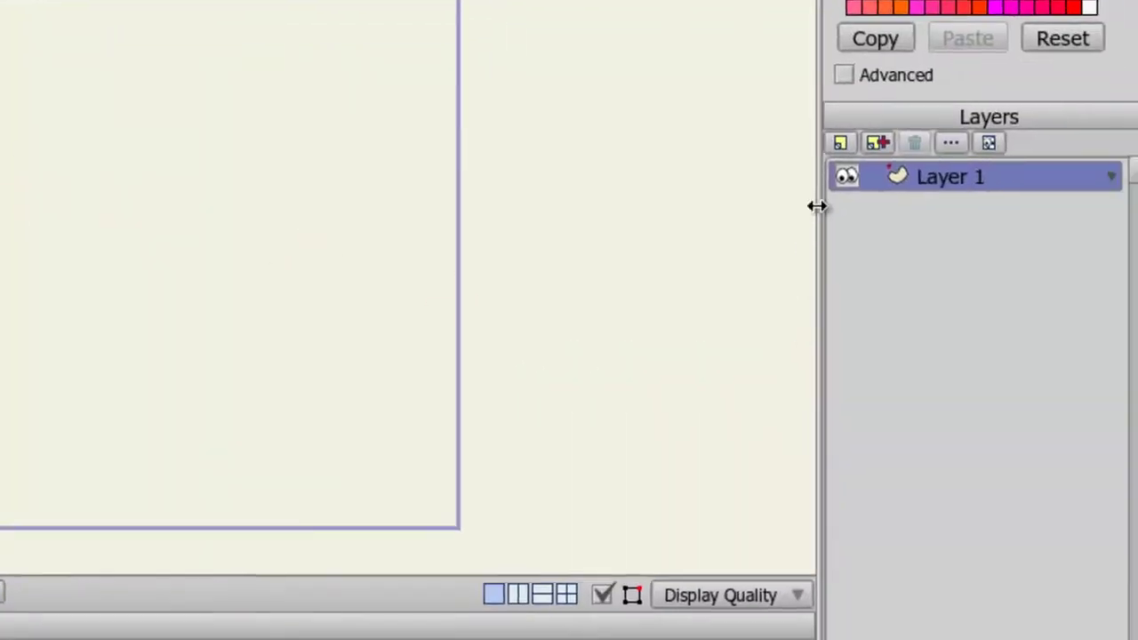
Add a new group layer named Physics.
left_click(839, 142)
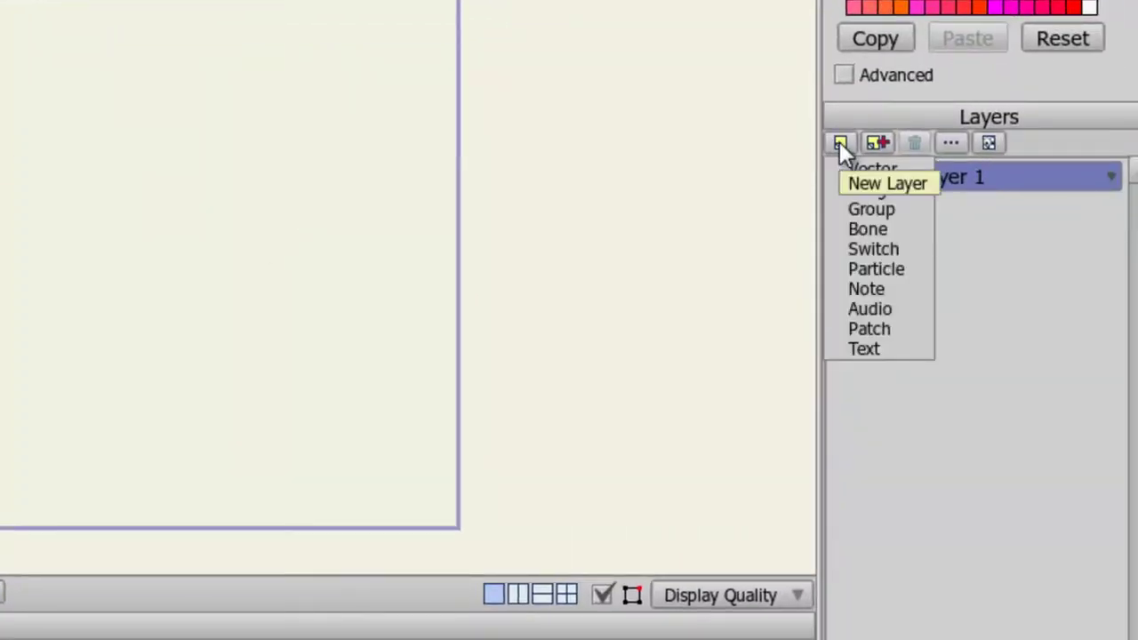
left_click(855, 204)
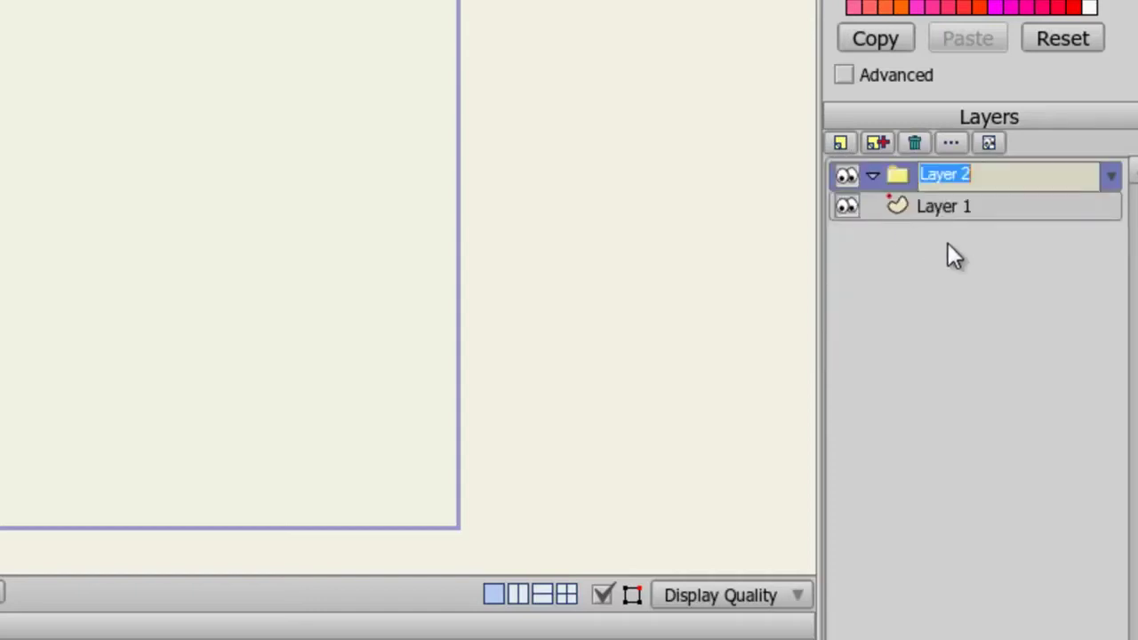
type("Physics")
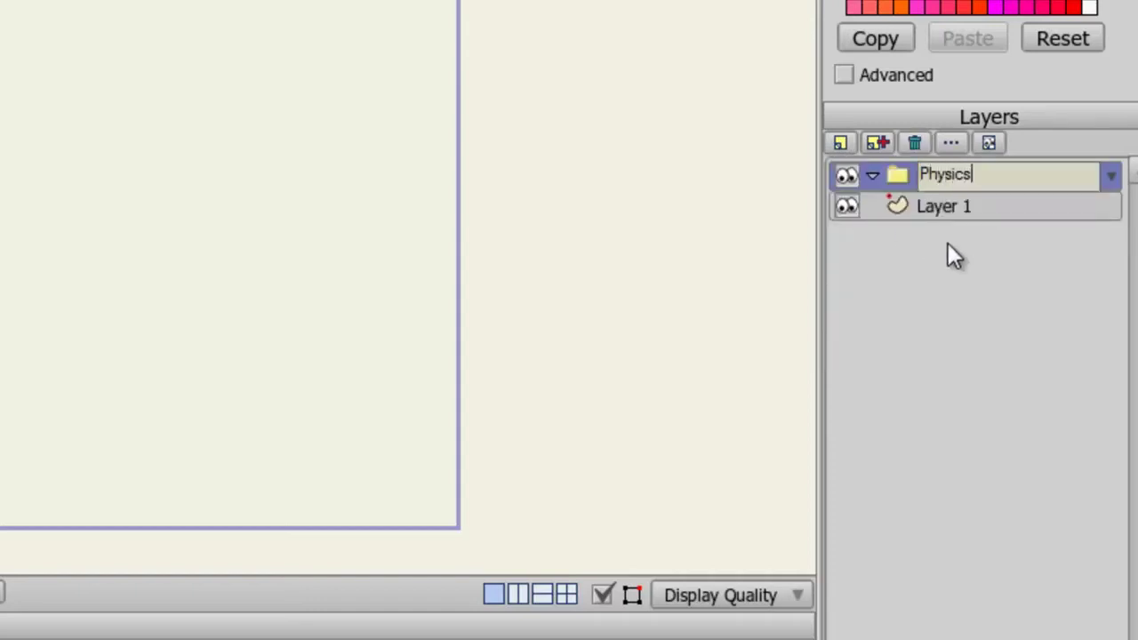
key("Return")
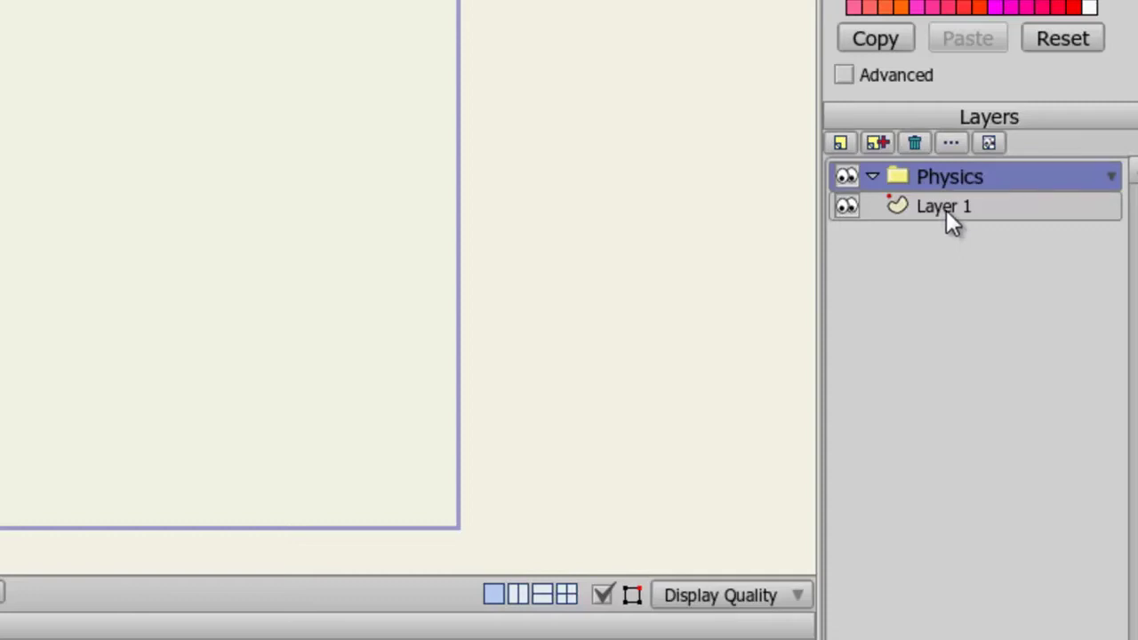
Move Layer 1 into the Physics group and rename it Base.
left_click(949, 213)
left_click_drag(949, 194, 950, 187)
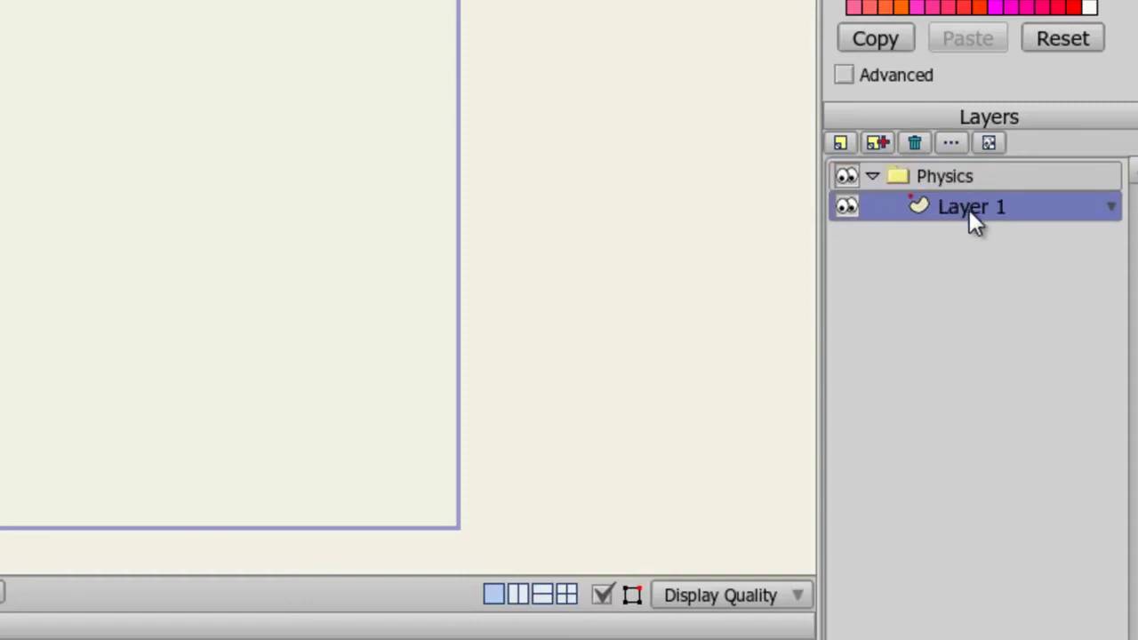
double_click(969, 210)
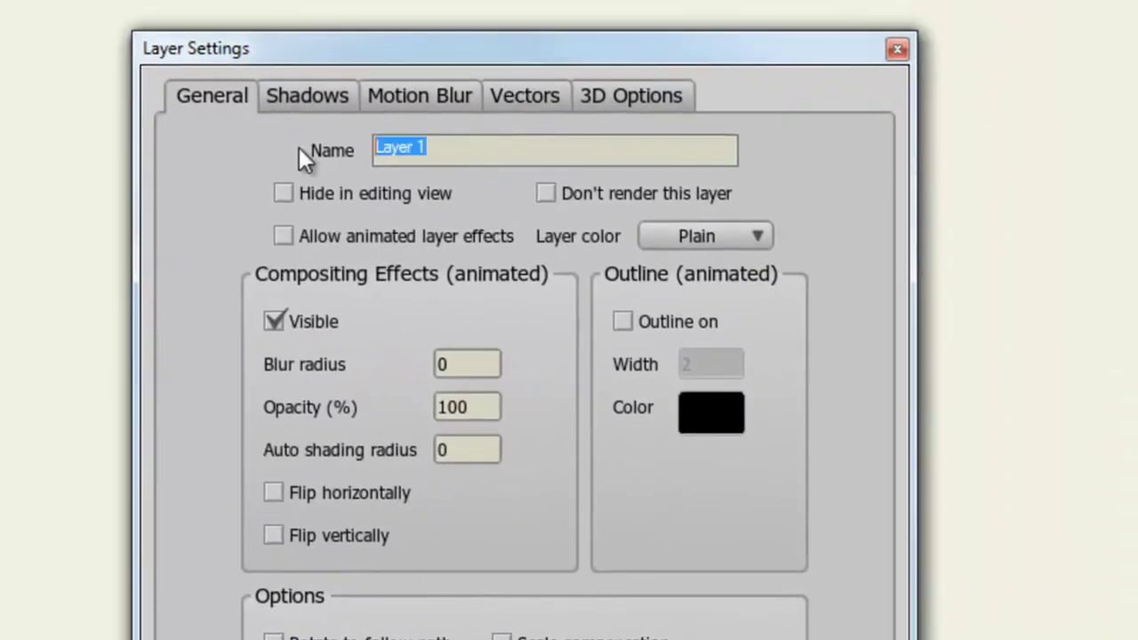
type("Base")
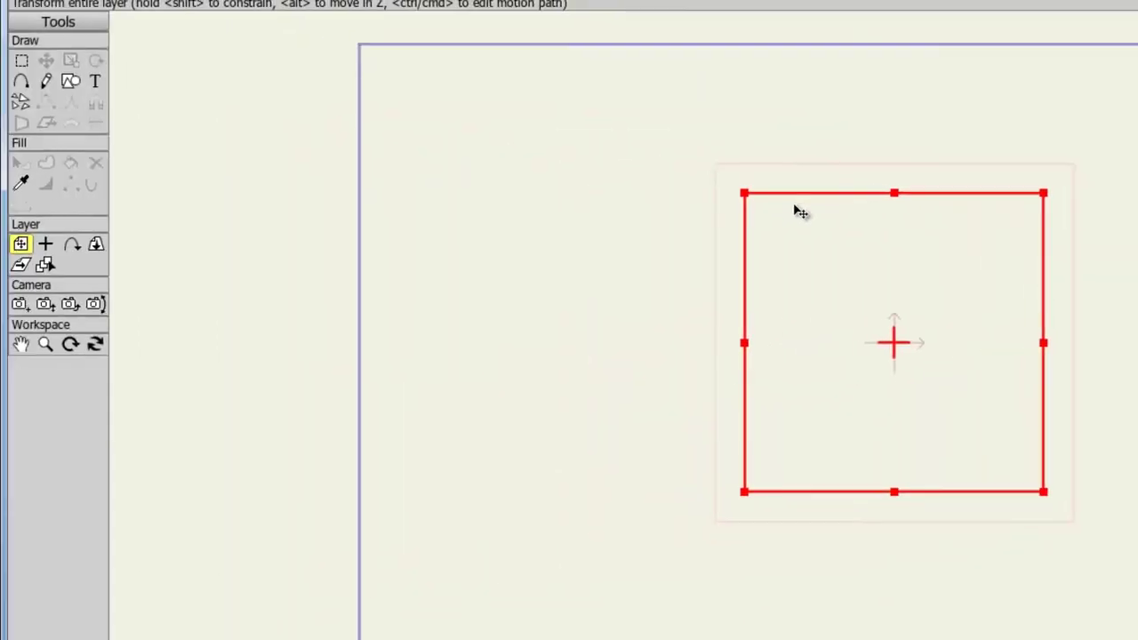
left_click(21, 81)
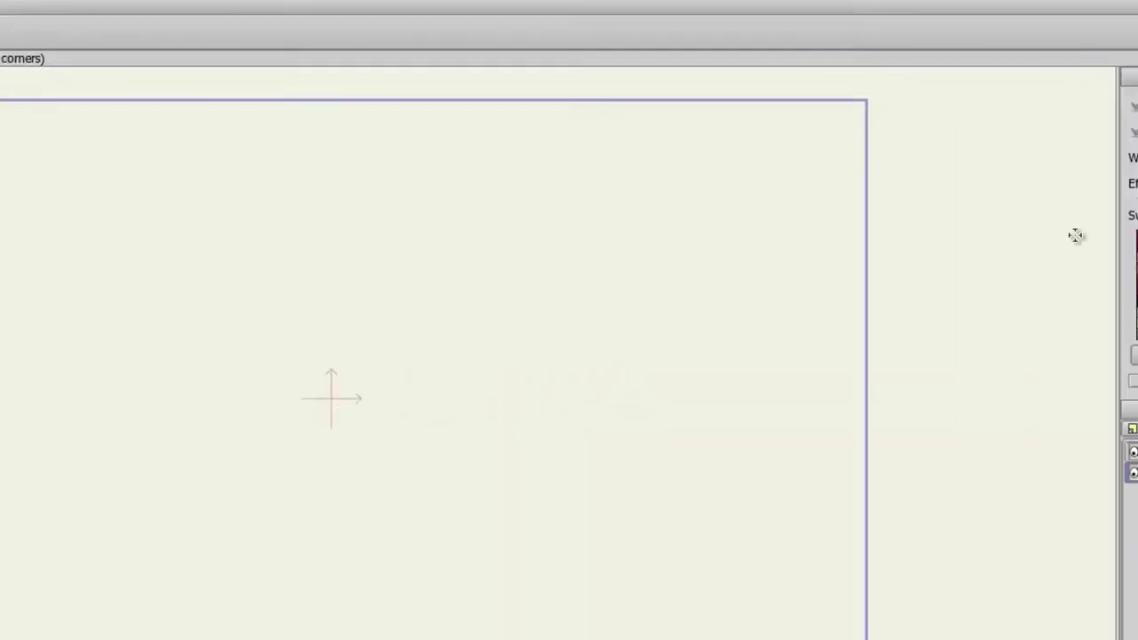
Set the fill colour to dark green 2C8228 for the ramp shape.
left_click(1005, 107)
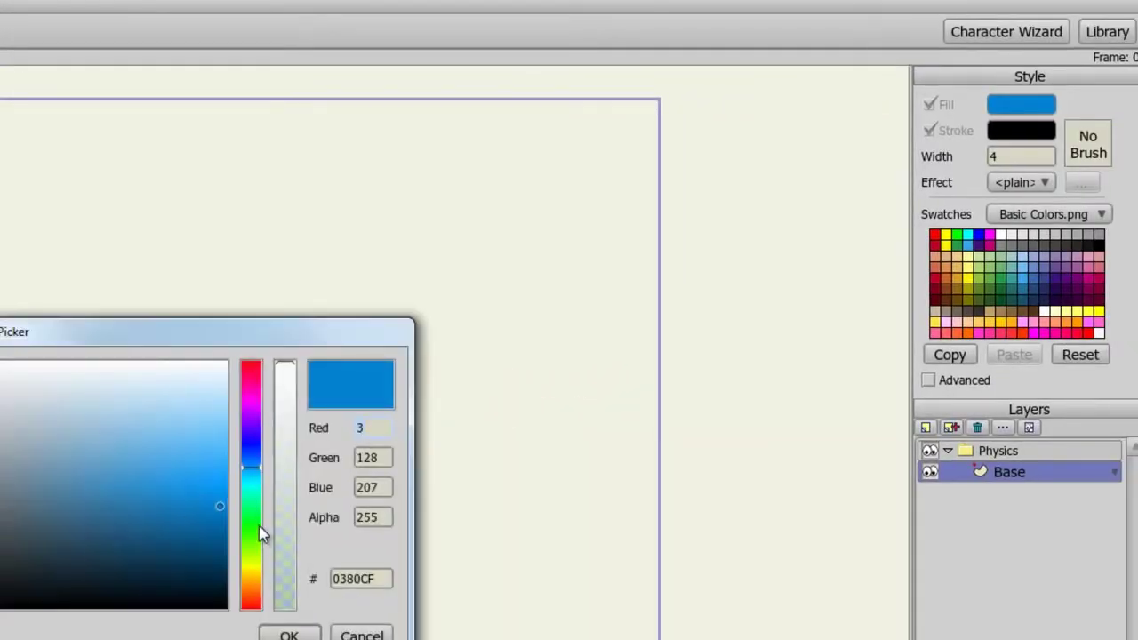
left_click(255, 528)
left_click_drag(218, 526, 109, 528)
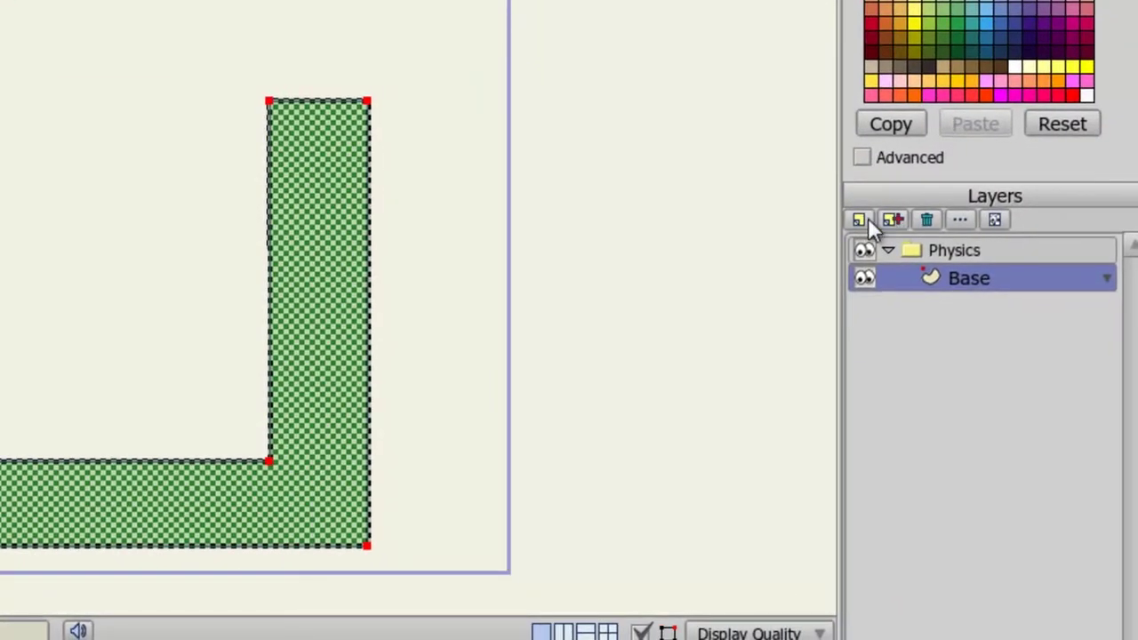
Add a new vector layer named Ball.
left_click(862, 221)
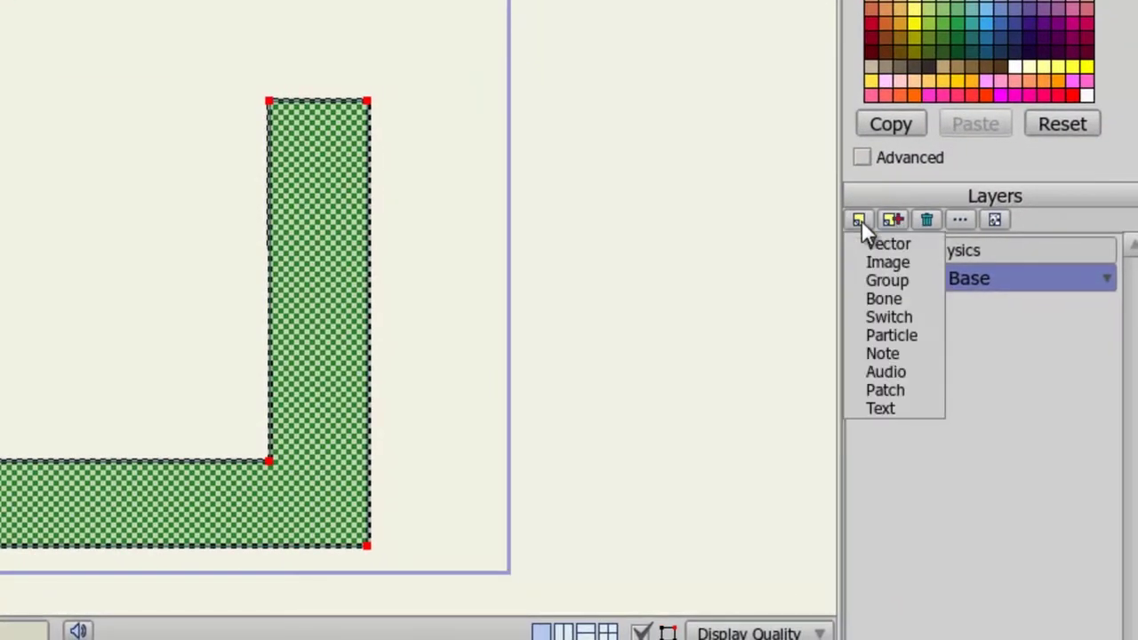
left_click(860, 240)
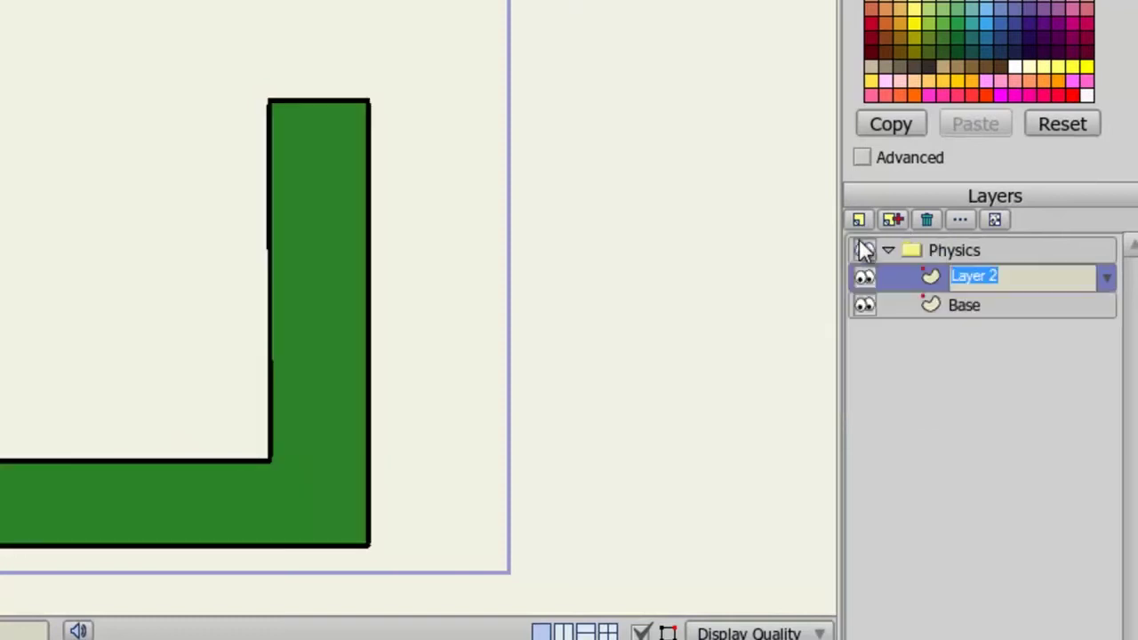
type("Ball")
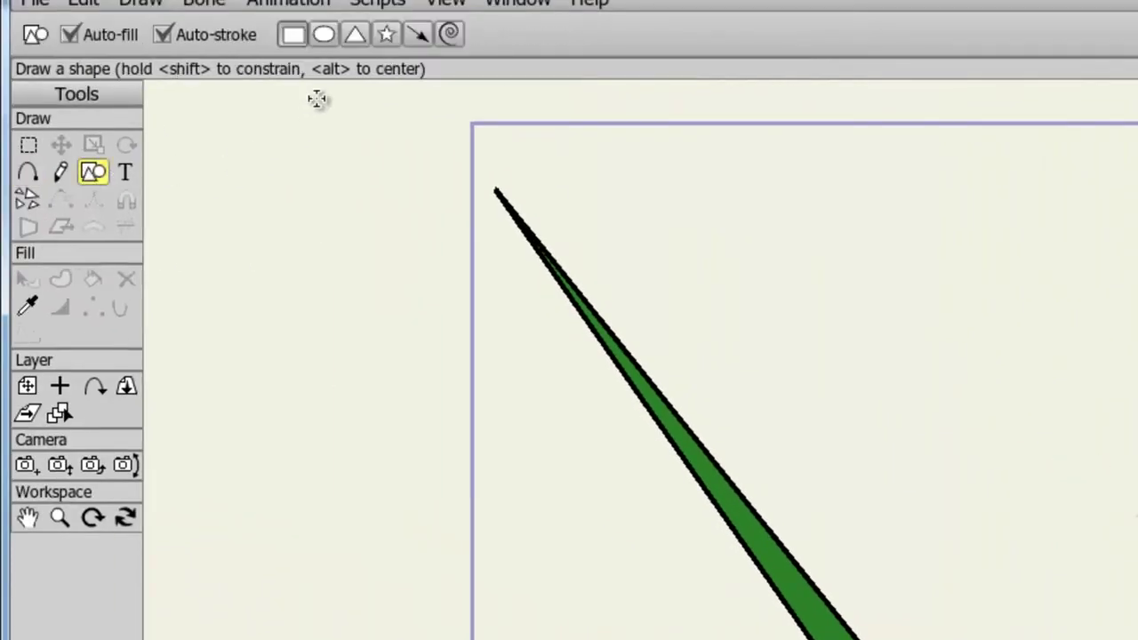
Draw a red (EA3438) circle near the top of the slope with the Oval tool.
left_click(325, 34)
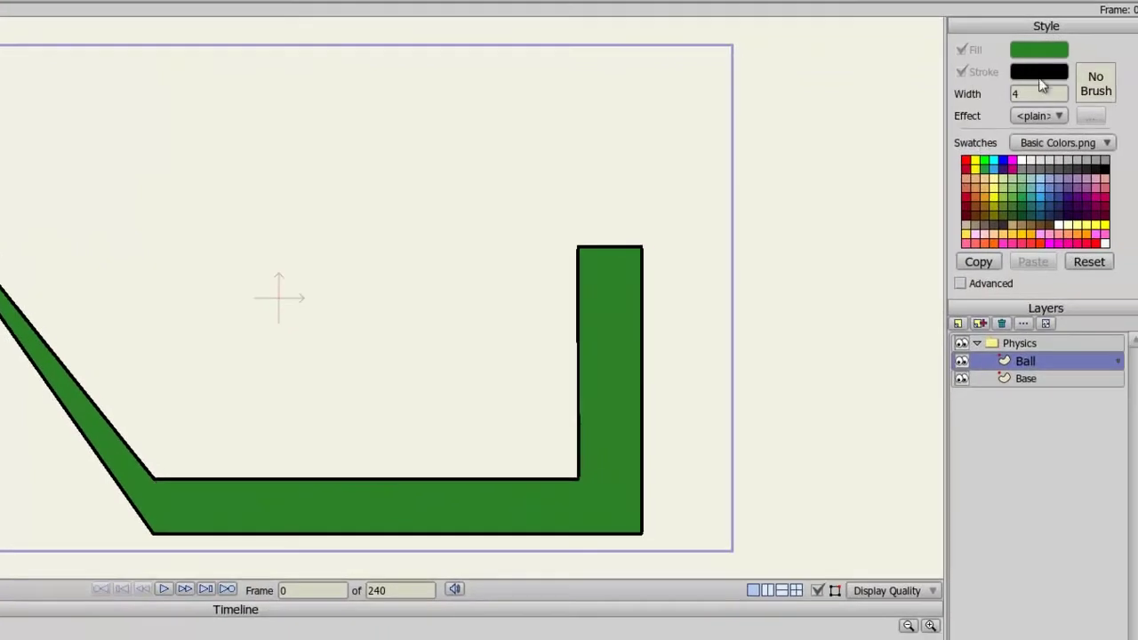
left_click(1057, 55)
left_click_drag(386, 284, 384, 280)
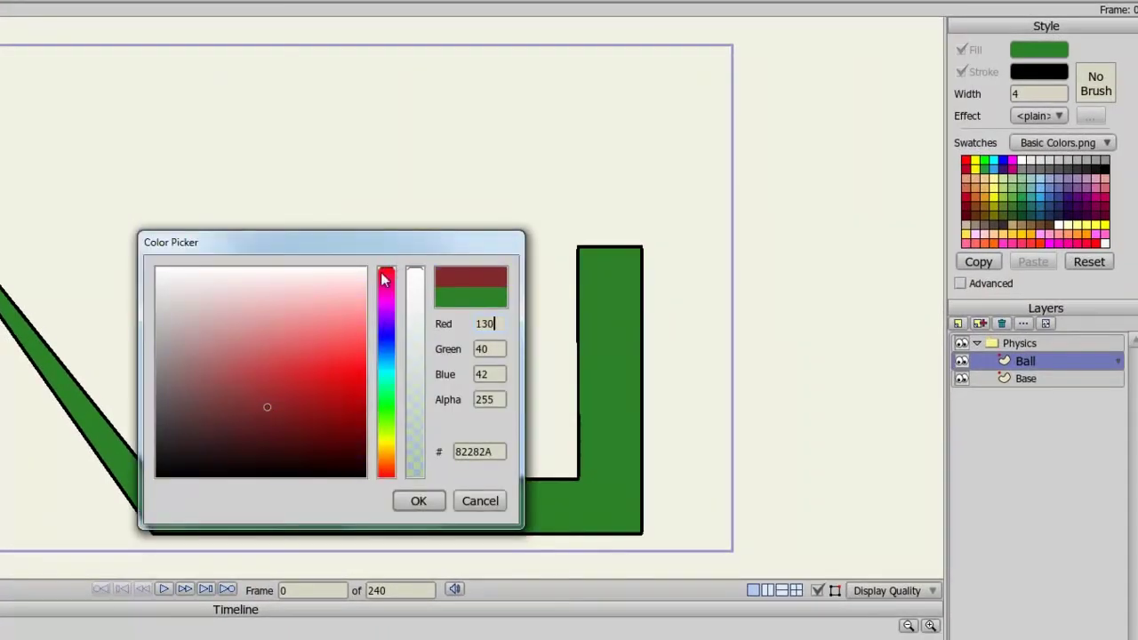
left_click_drag(337, 354, 326, 359)
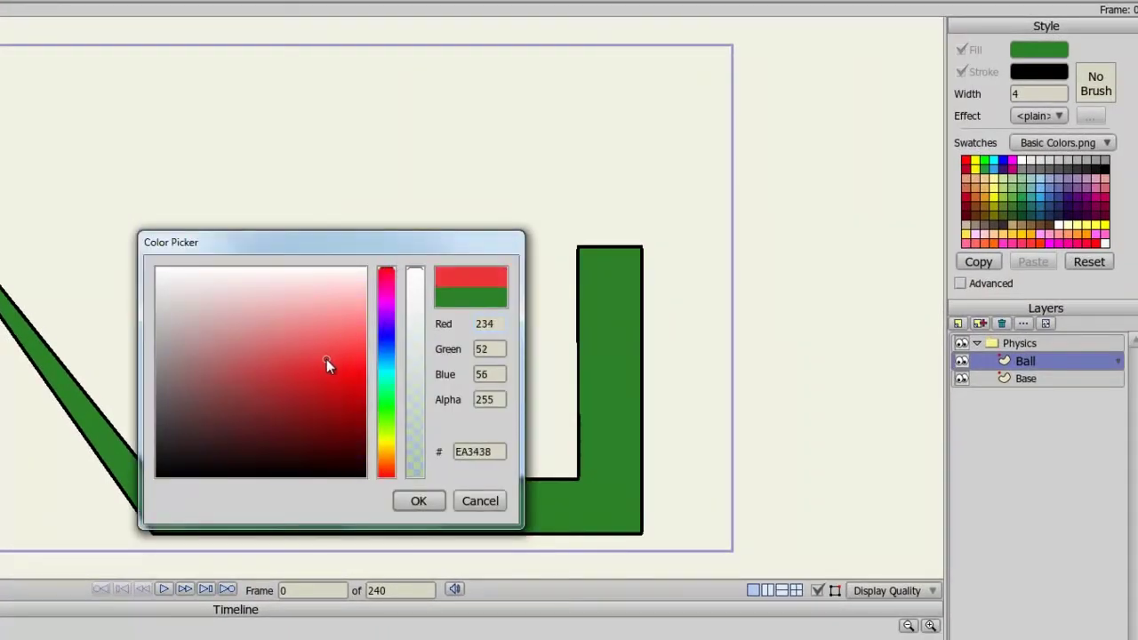
left_click(419, 501)
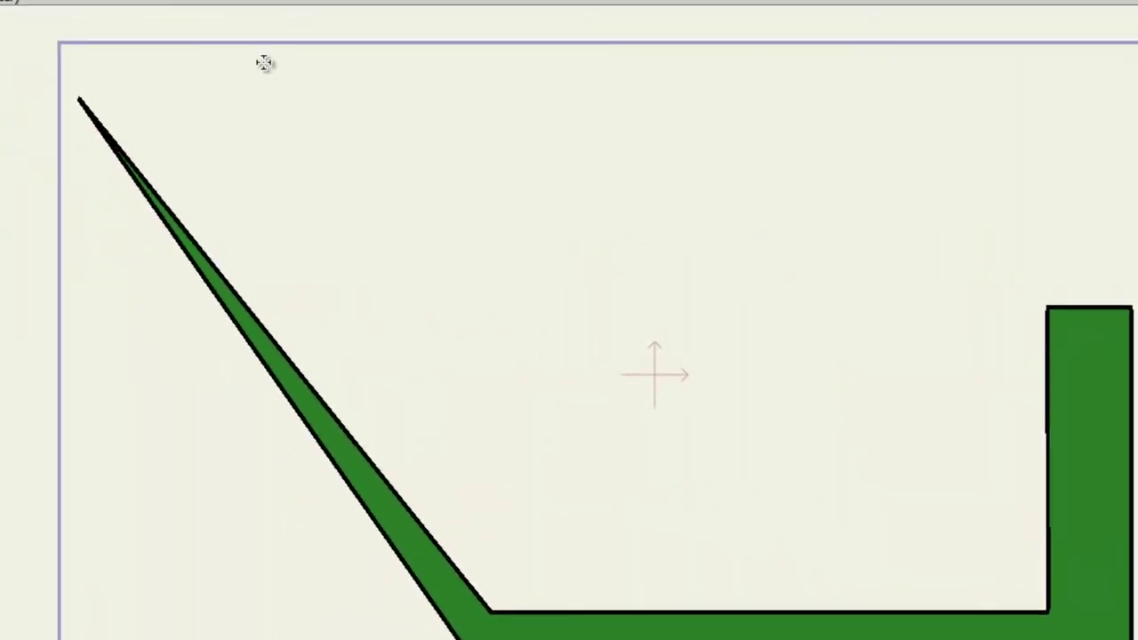
left_click_drag(226, 54, 337, 163)
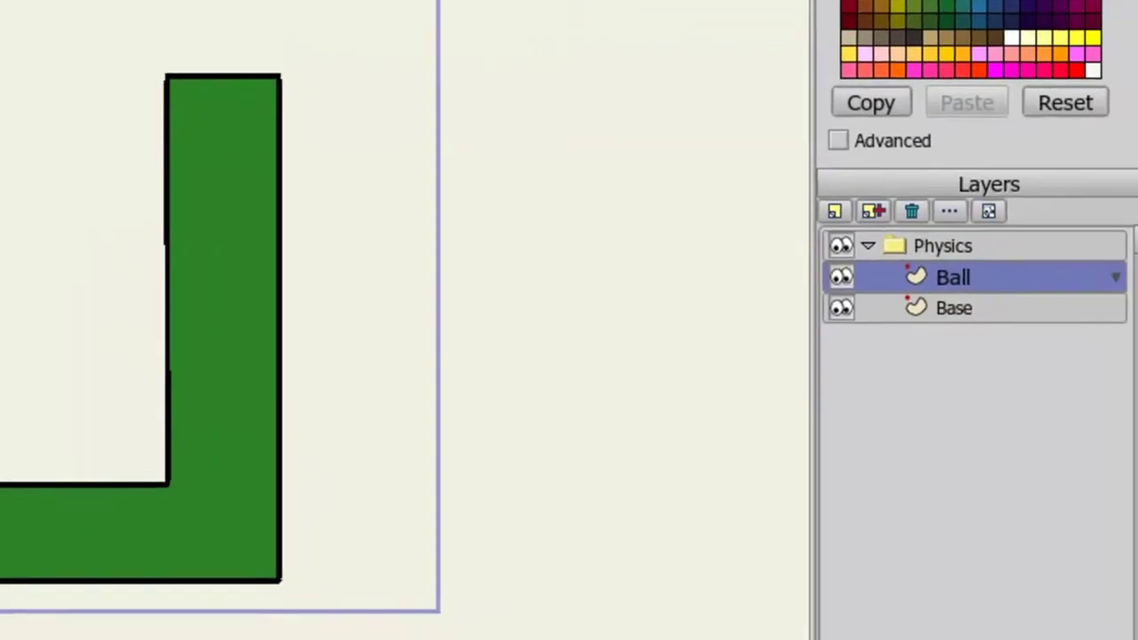
Add a new vector layer named Rectangle.
left_click(818, 207)
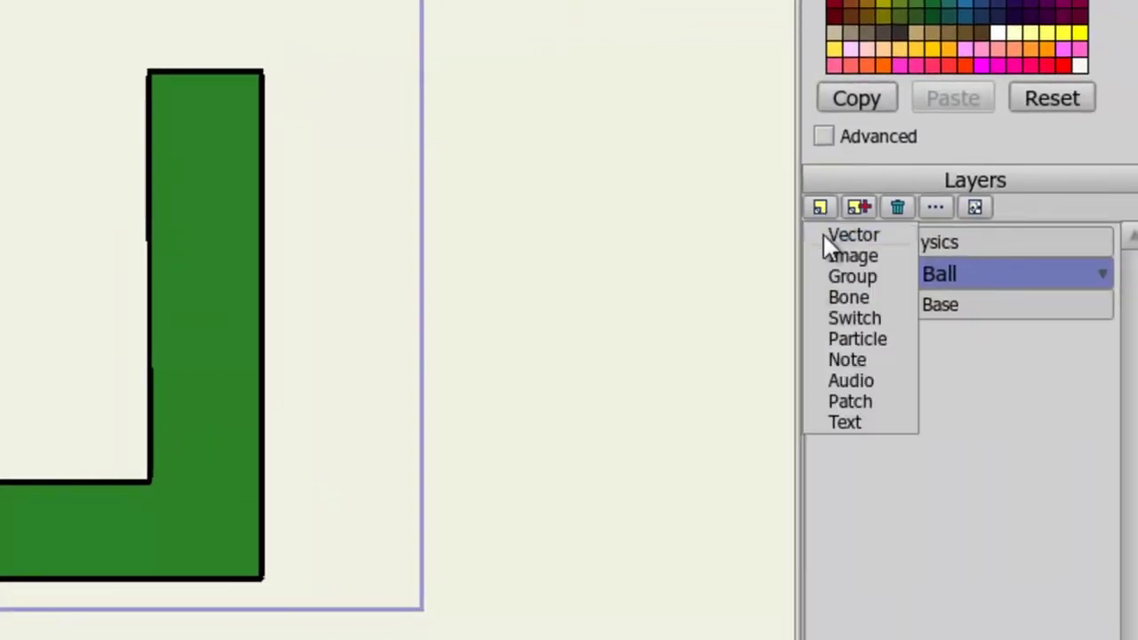
left_click(823, 232)
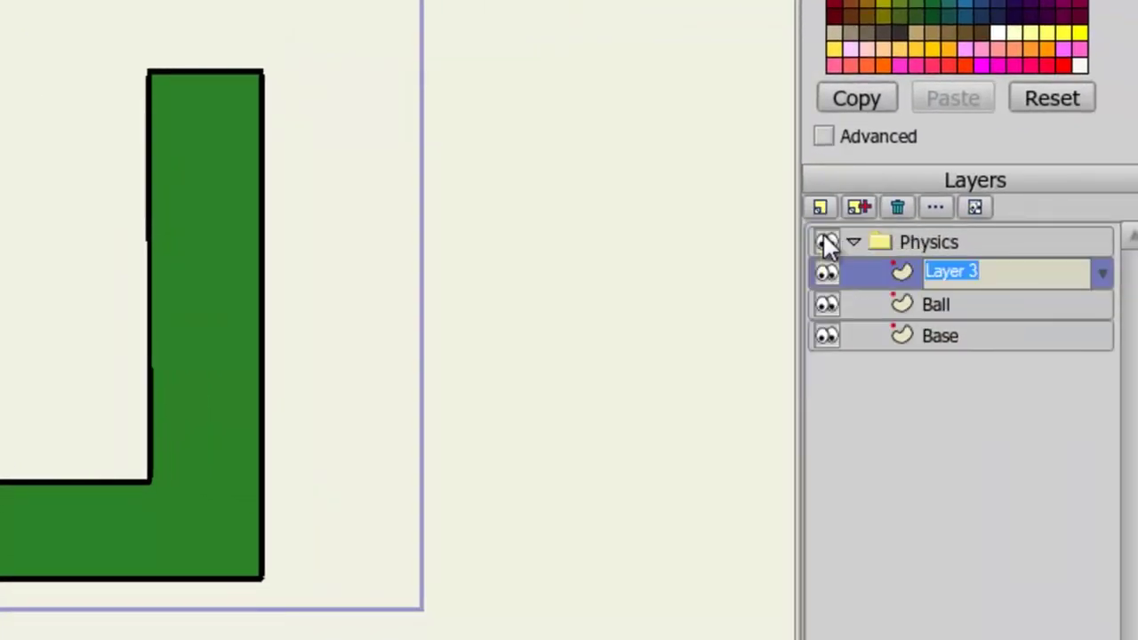
type("Rectangle")
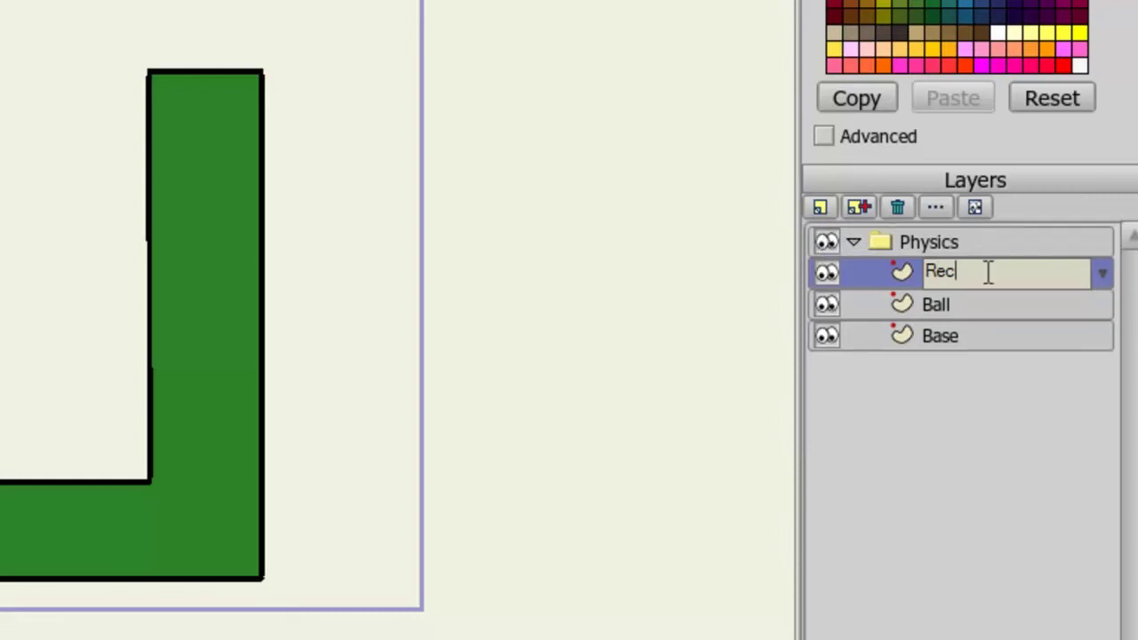
key("Return")
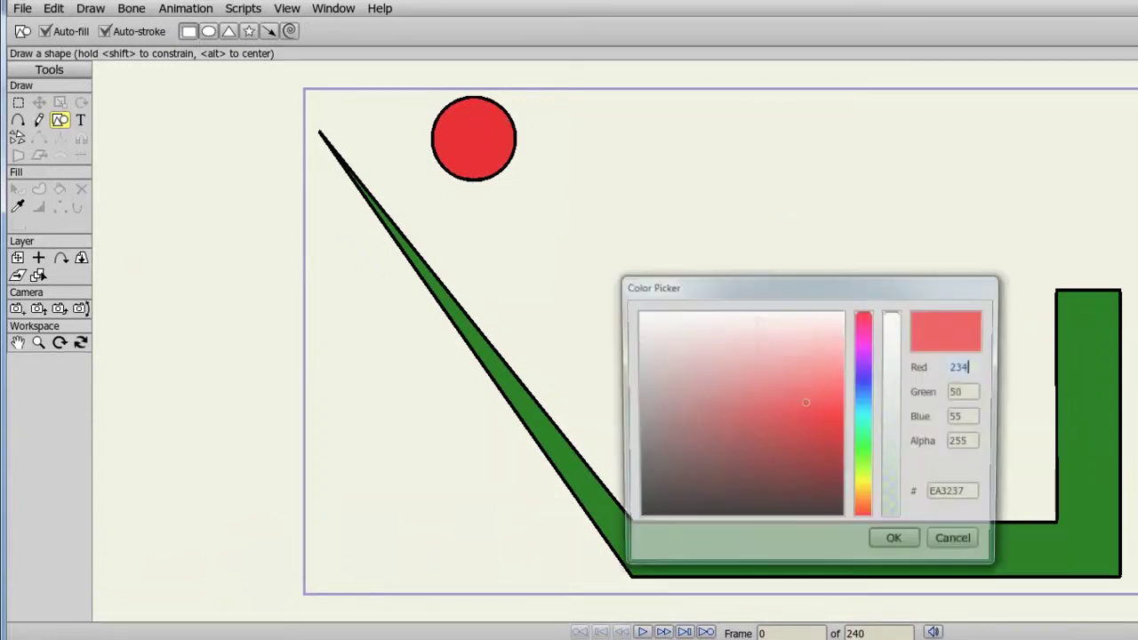
Set the fill to purple and draw a tall rectangle standing on the green floor.
left_click(871, 377)
left_click_drag(870, 377, 812, 376)
left_click(823, 381)
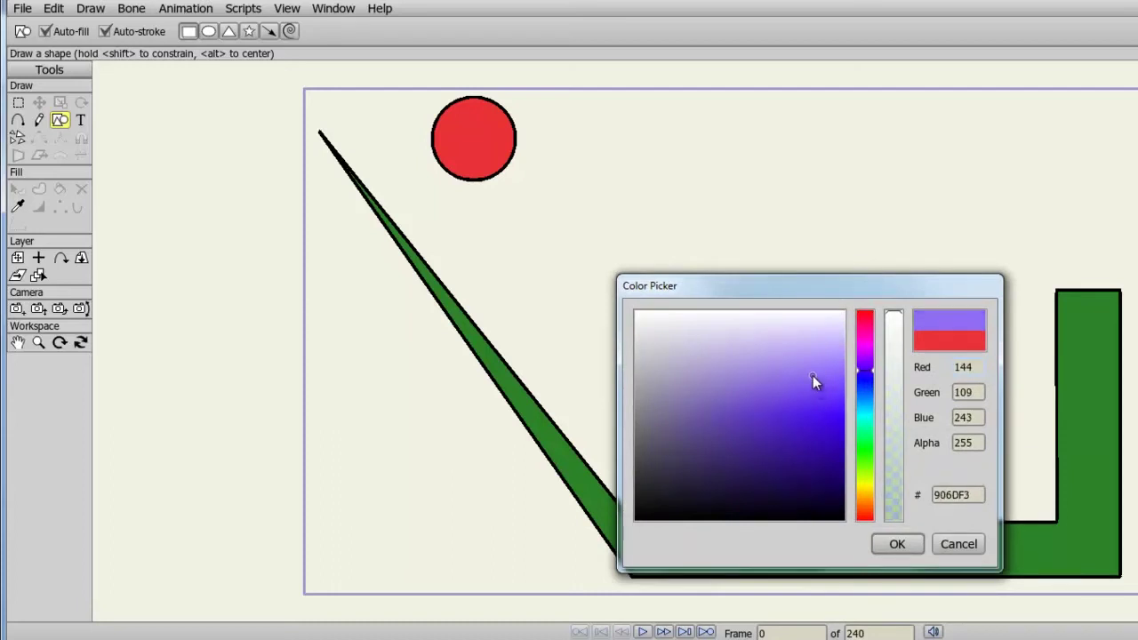
left_click(897, 544)
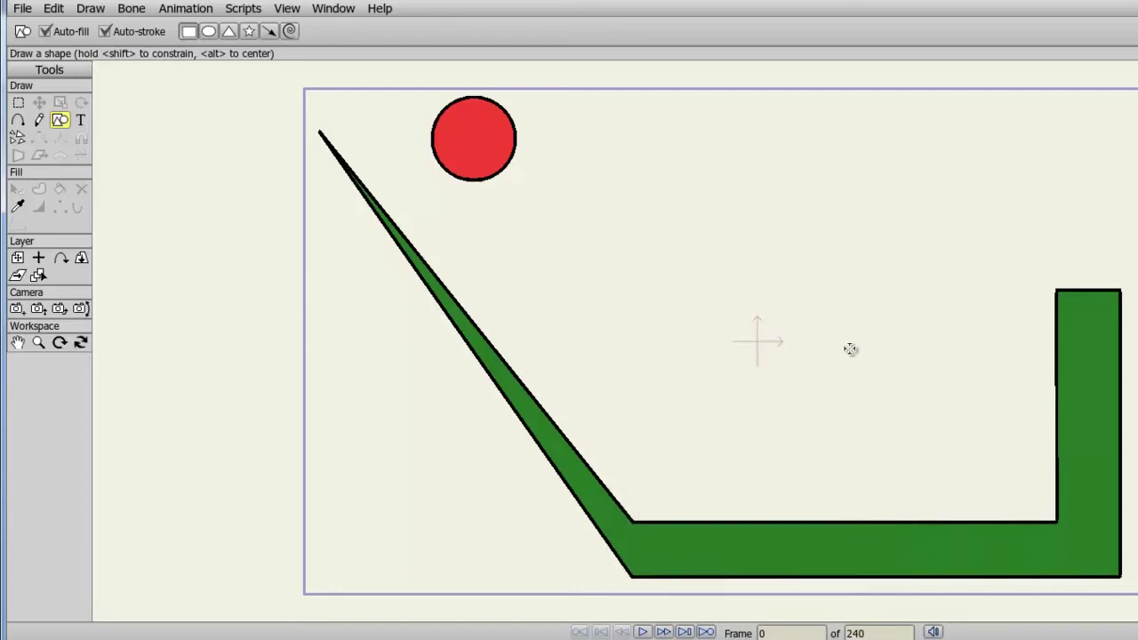
left_click_drag(846, 338, 887, 520)
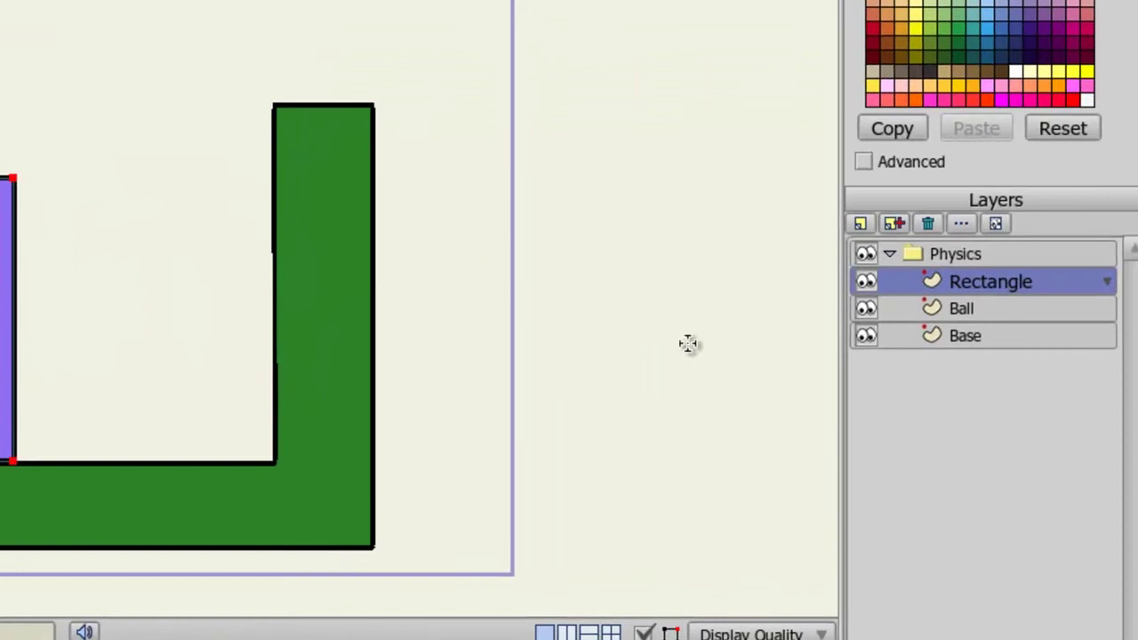
Enable physics on the Physics group, with gravity direction 270 and magnitude 10.
left_click(955, 256)
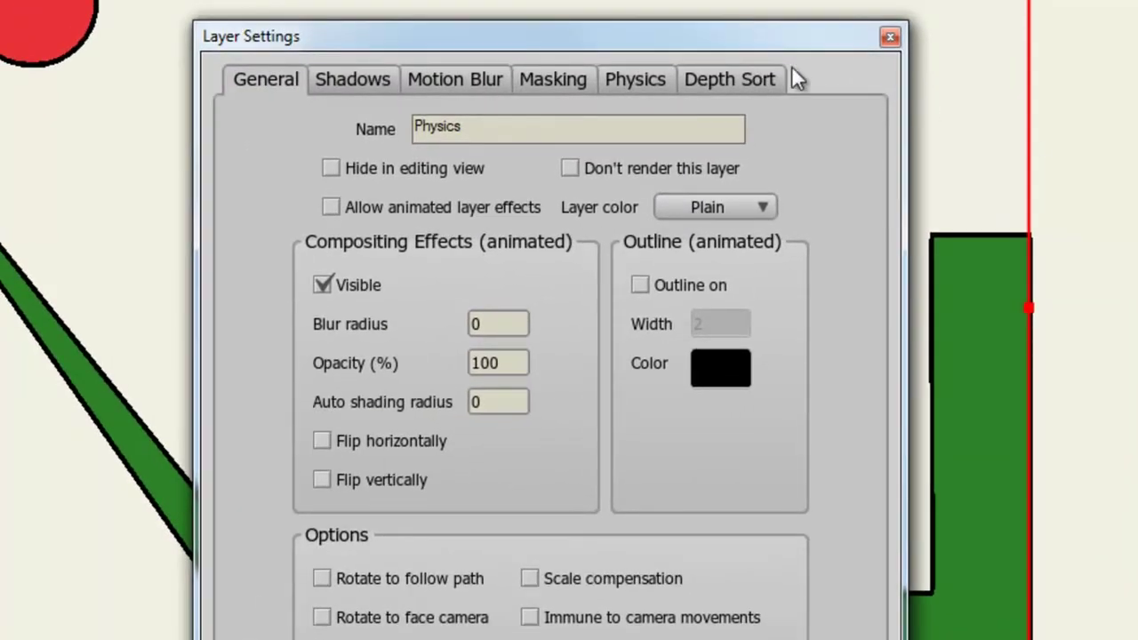
left_click(658, 78)
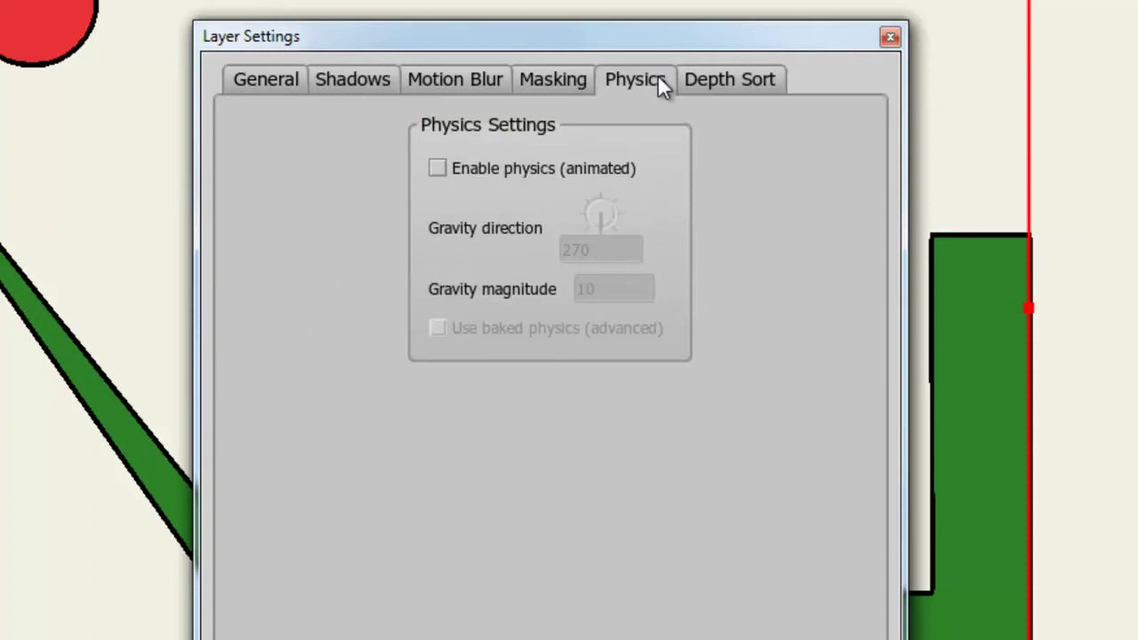
left_click(523, 182)
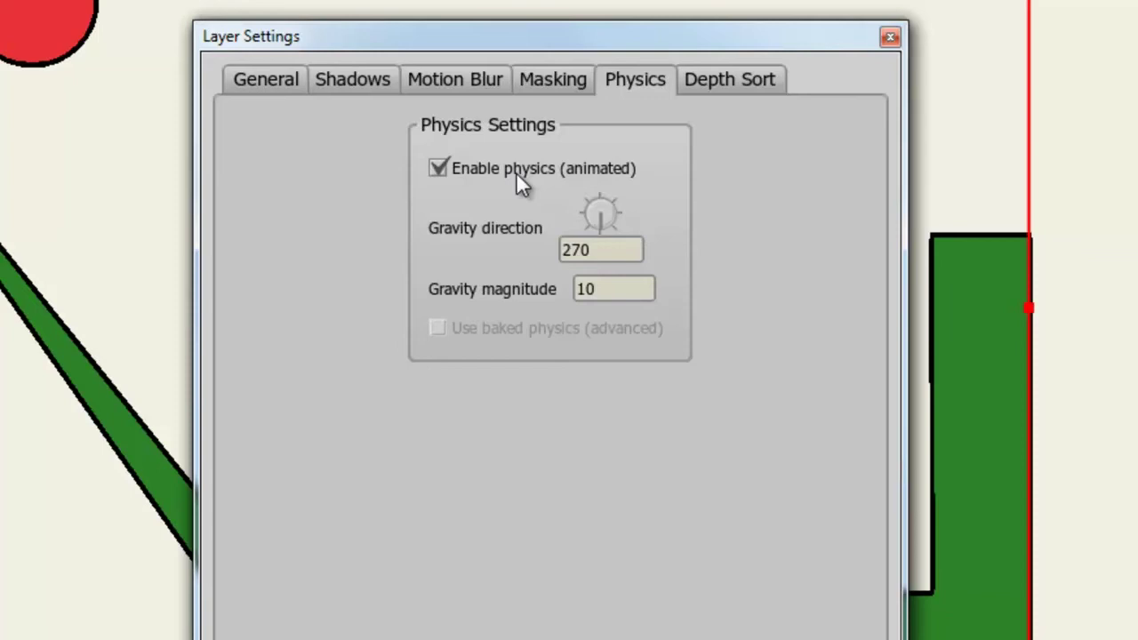
key("Return")
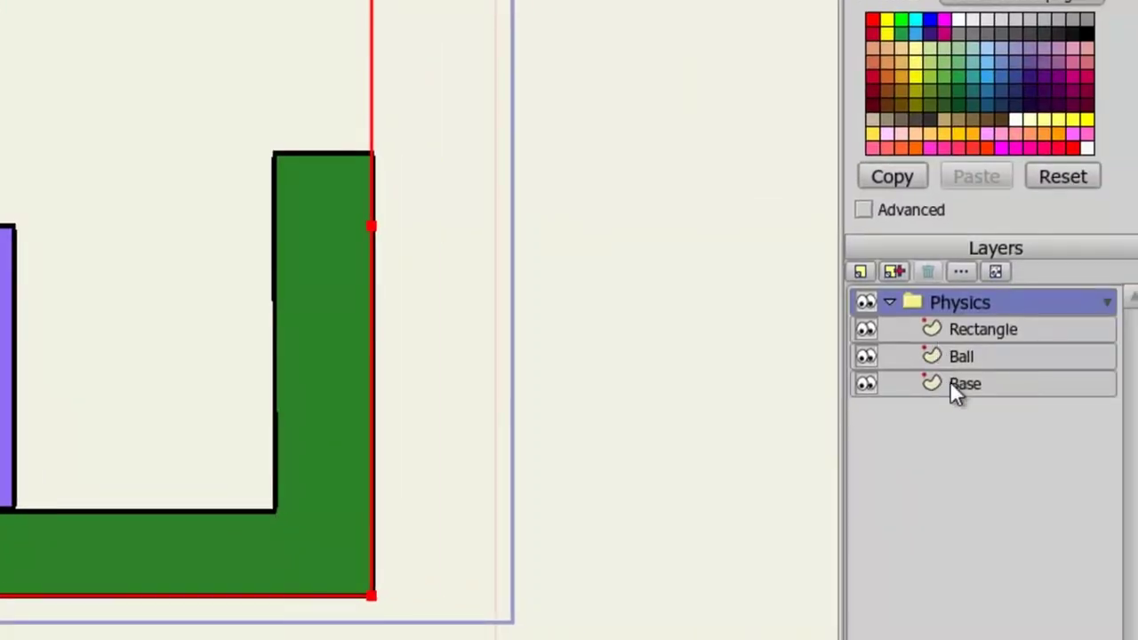
Make the Base layer a non-moving physics object in its Layer Settings.
left_click(953, 387)
double_click(952, 388)
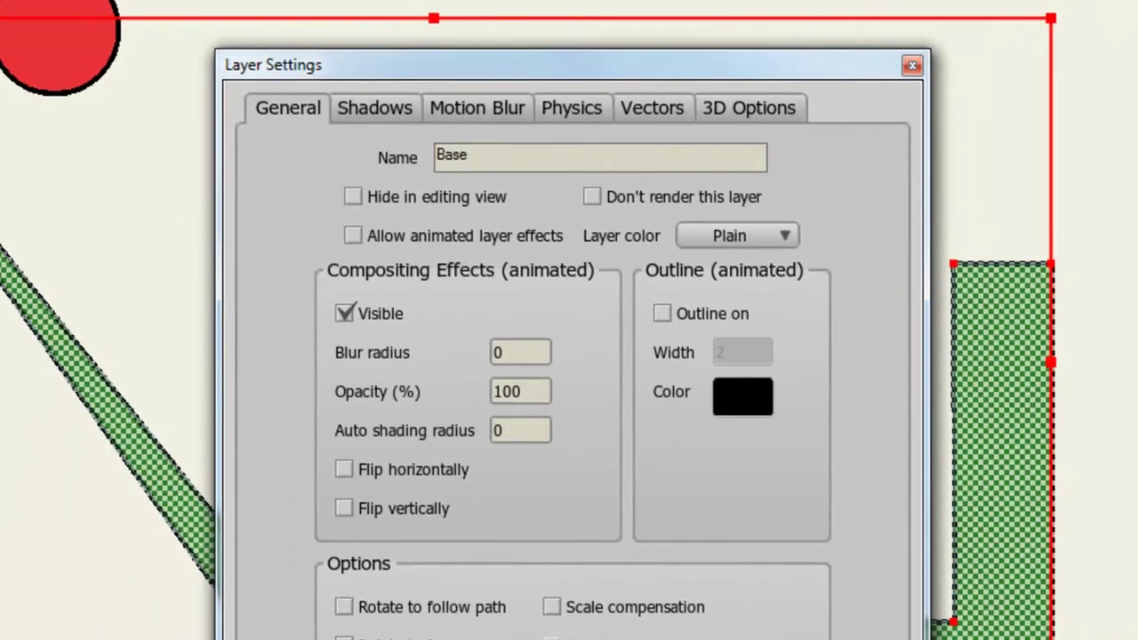
left_click(577, 111)
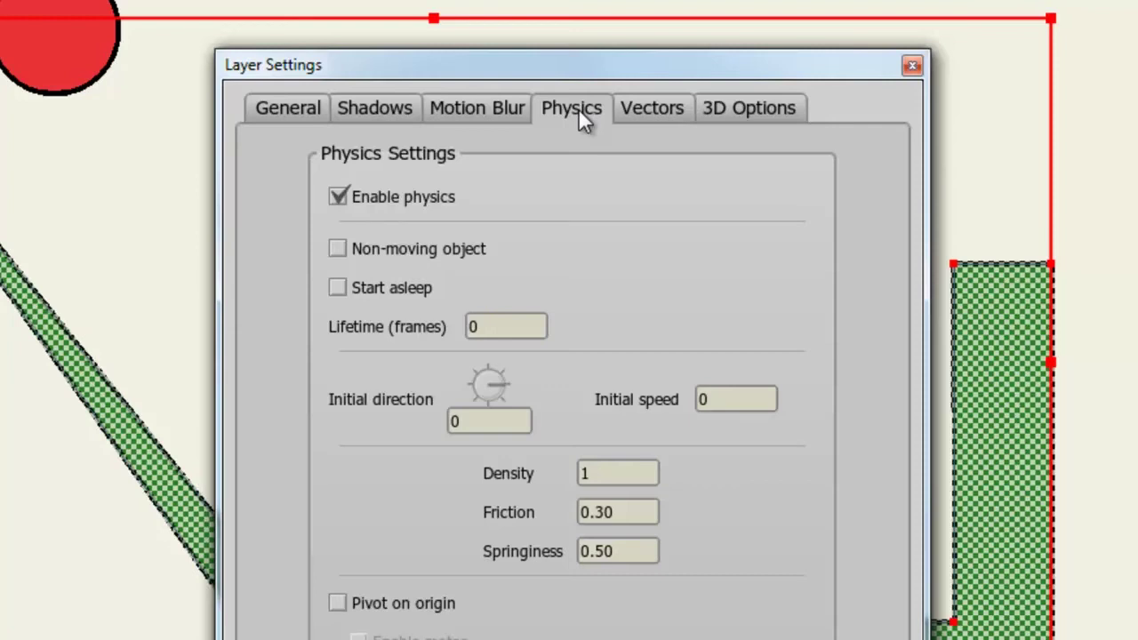
left_click(425, 250)
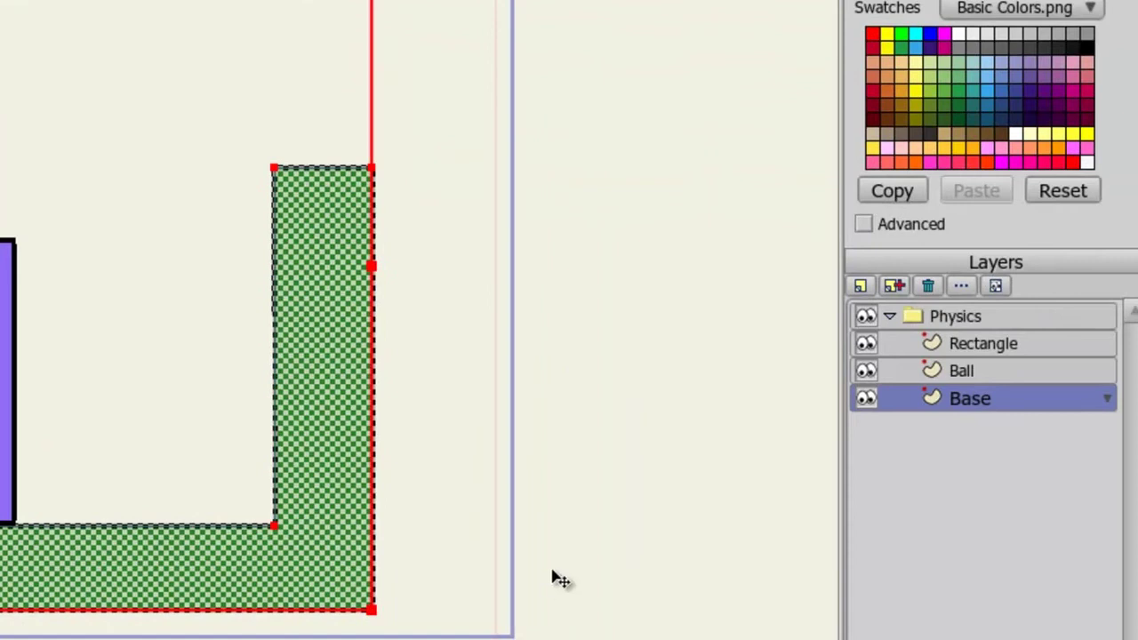
Set the Rectangle layer's physics to Start asleep in its Layer Settings.
double_click(1000, 343)
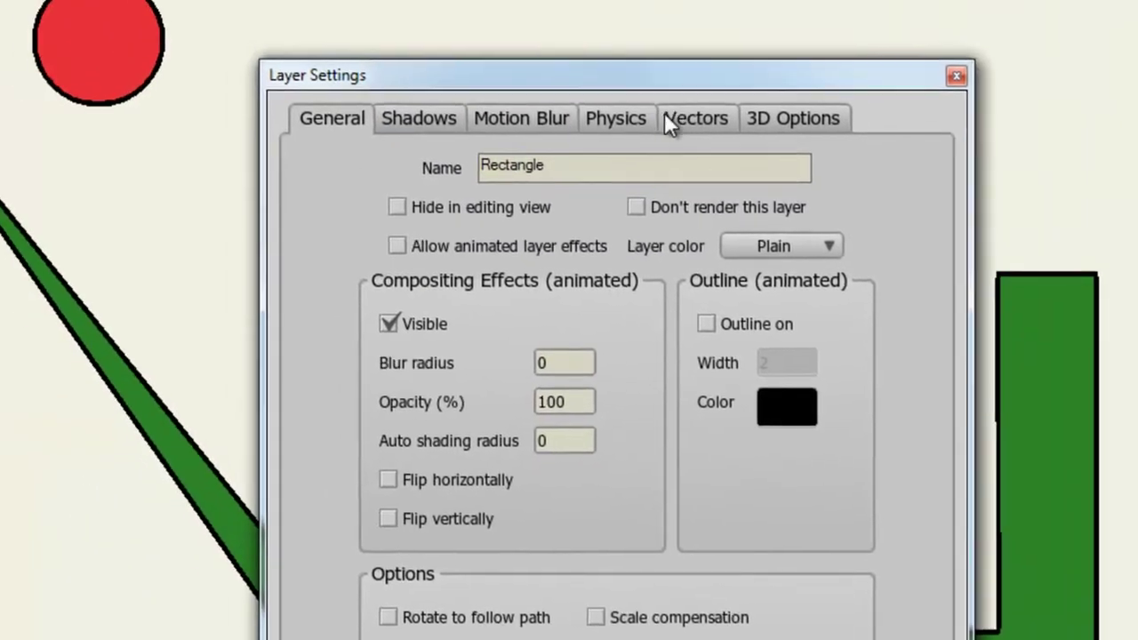
left_click(615, 120)
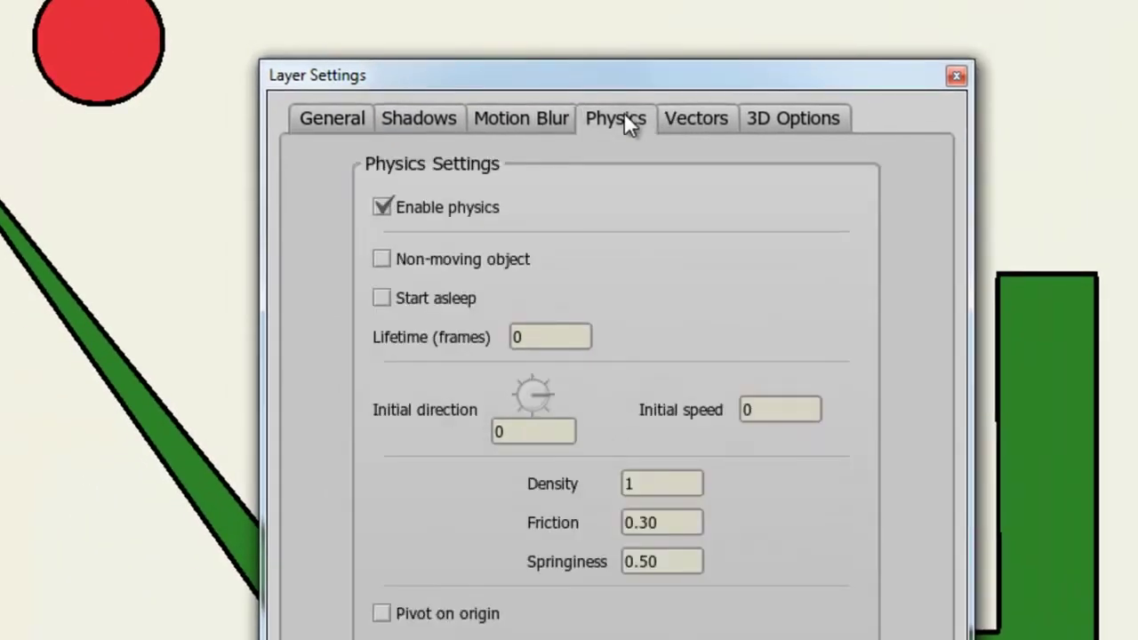
left_click(453, 298)
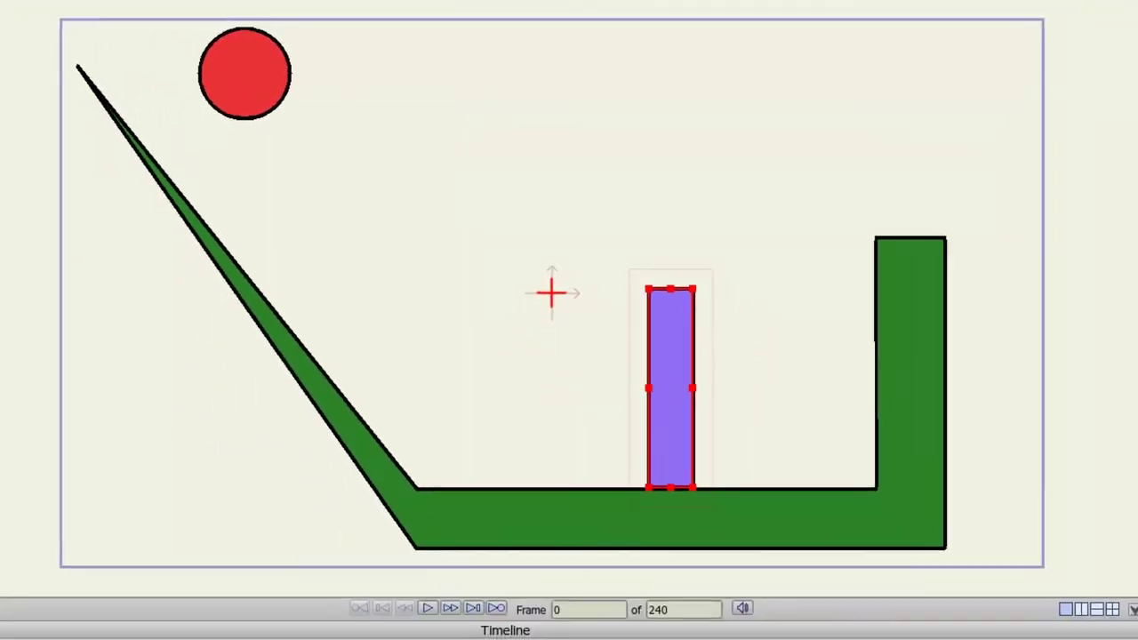
Play the physics simulation through frame 83, then rewind to frame 0.
left_click(429, 611)
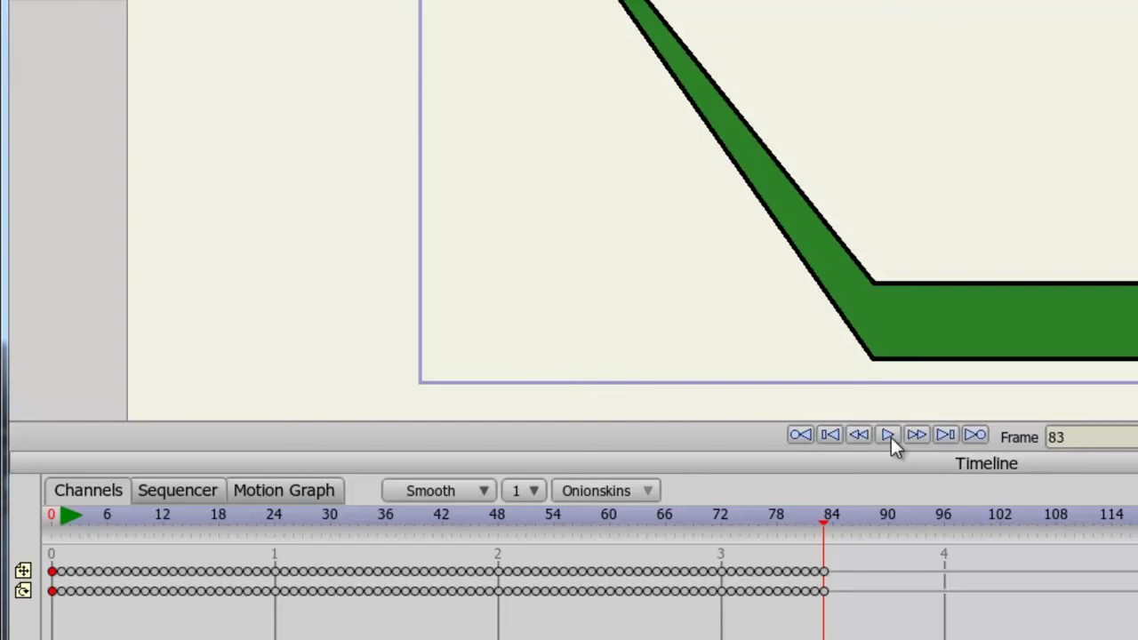
left_click(52, 515)
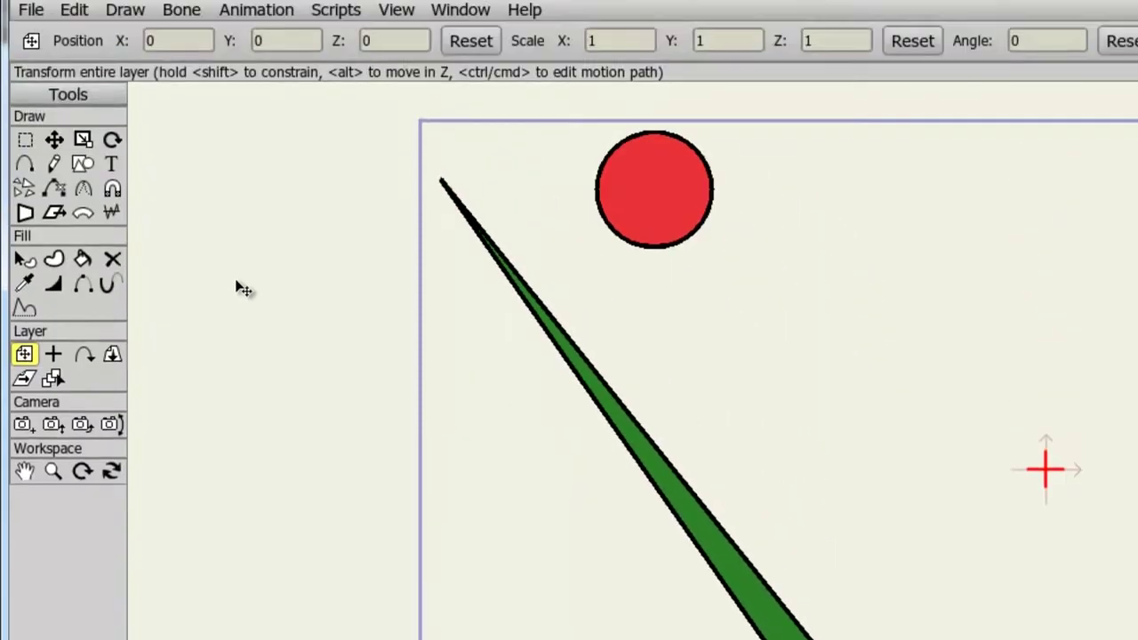
Clear all animation from the document via Animation > Clear Animation > From Document.
left_click(271, 51)
mouse_move(324, 276)
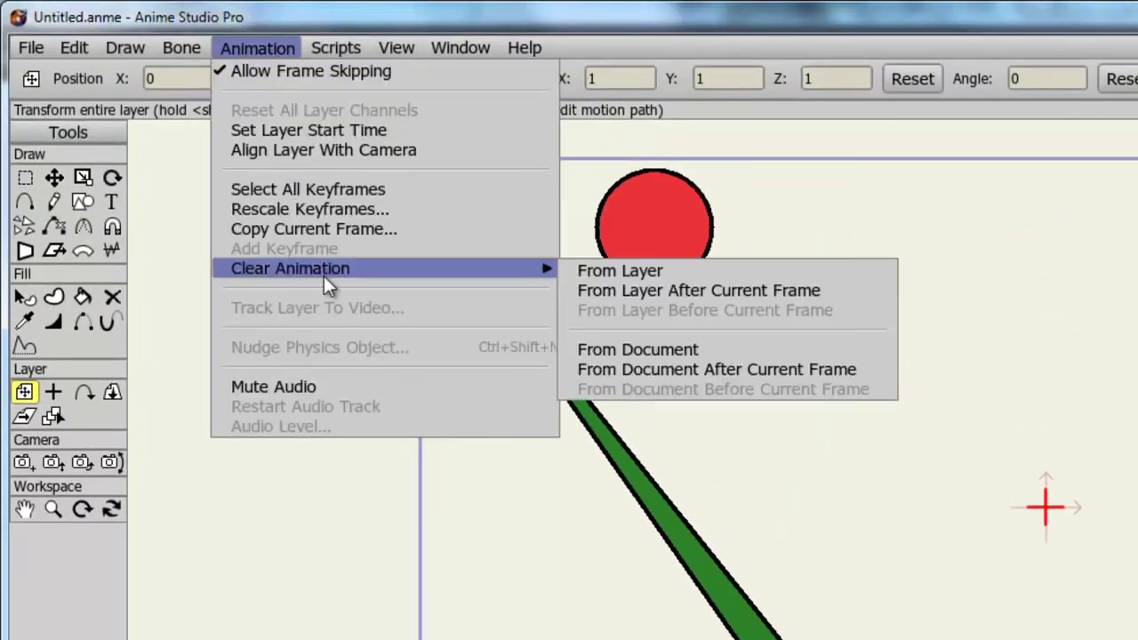
left_click(605, 352)
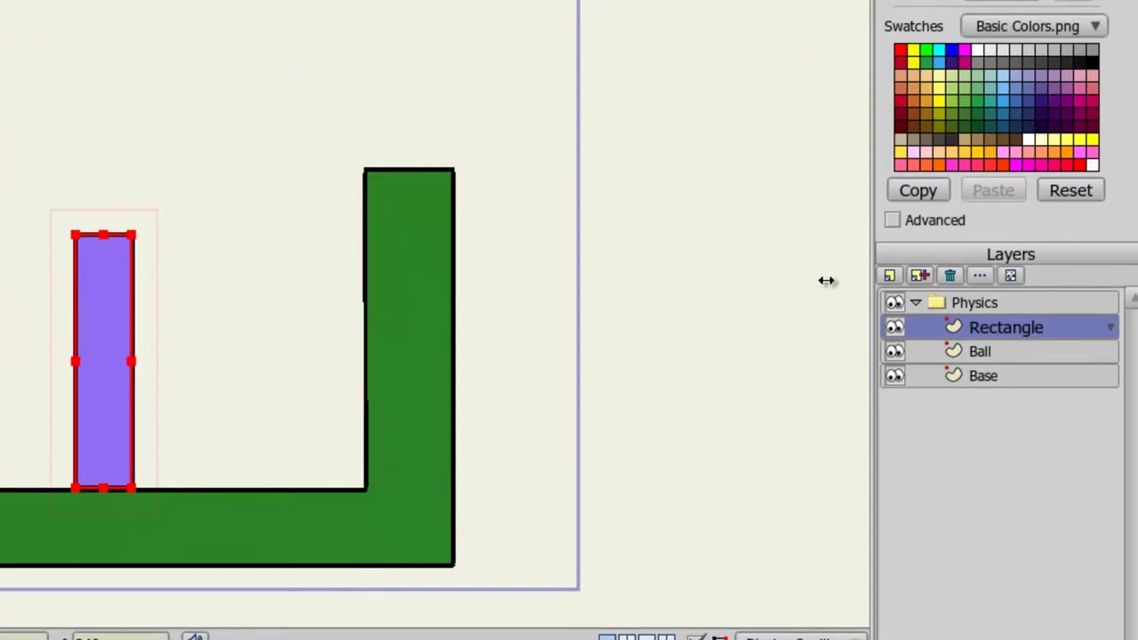
Lower the Physics group's gravity magnitude from 10 to 3.
double_click(976, 303)
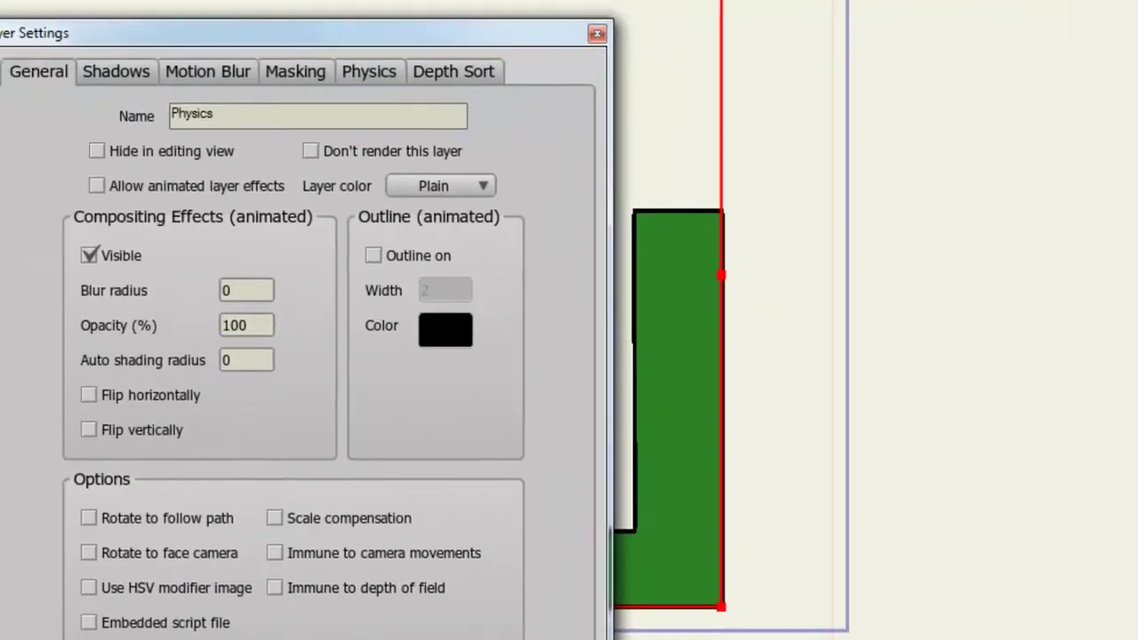
left_click(387, 74)
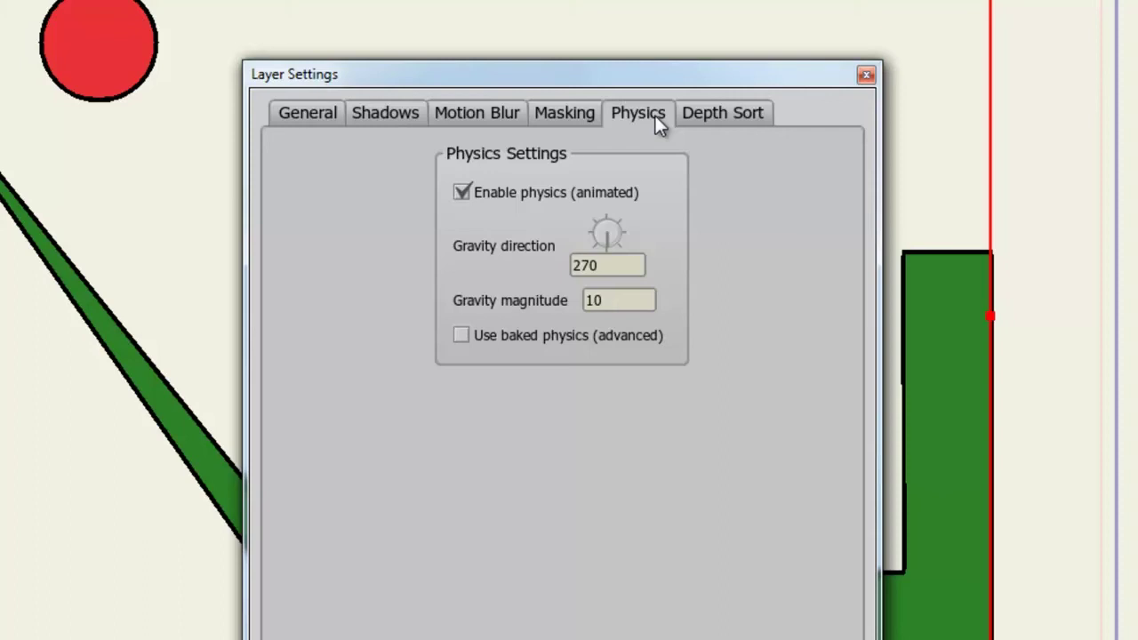
left_click(584, 299)
type("3")
key("Return")
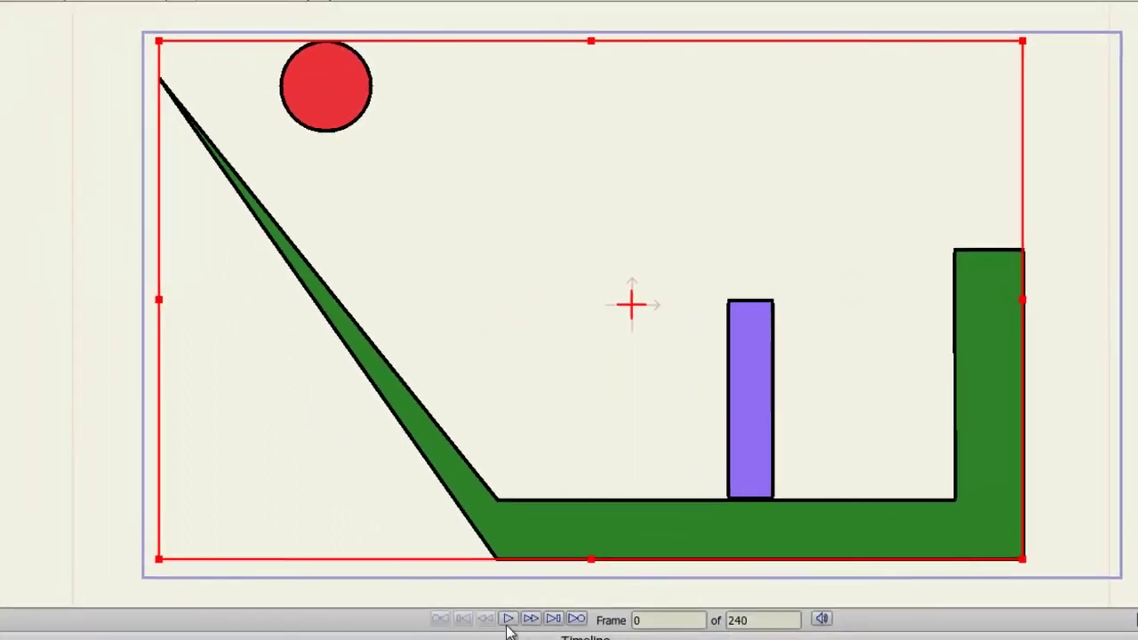
Play the gravity-3 simulation until the rectangle topples, then stop playback.
left_click(509, 623)
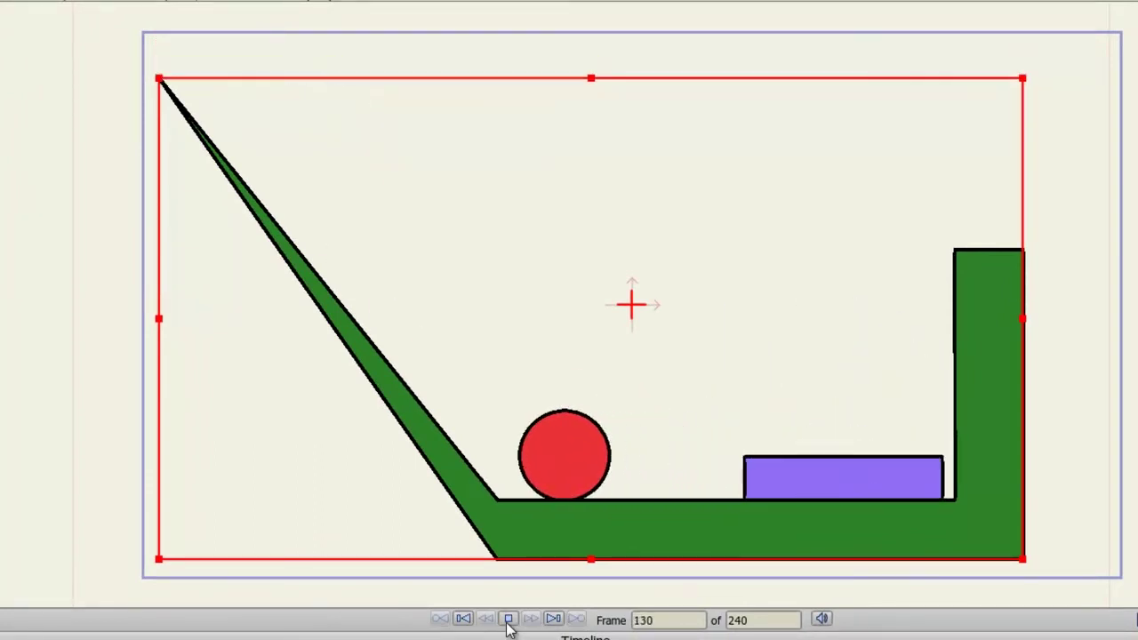
left_click(509, 622)
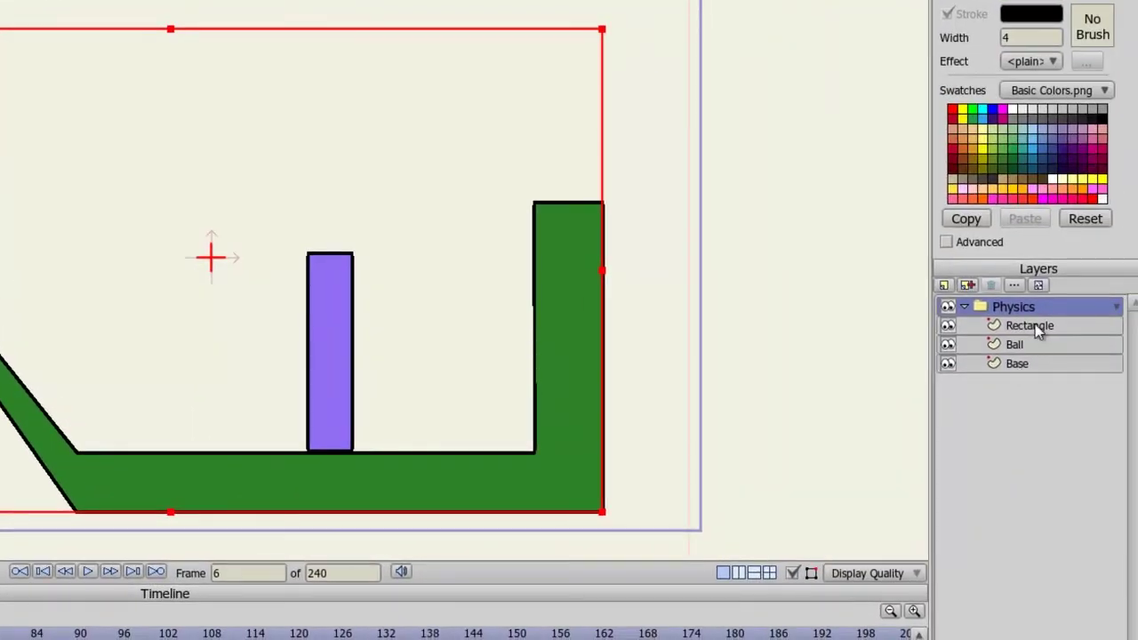
Check the Rectangle layer's physics: Start asleep on, density 1, friction 0.30, springiness 0.50.
double_click(1031, 326)
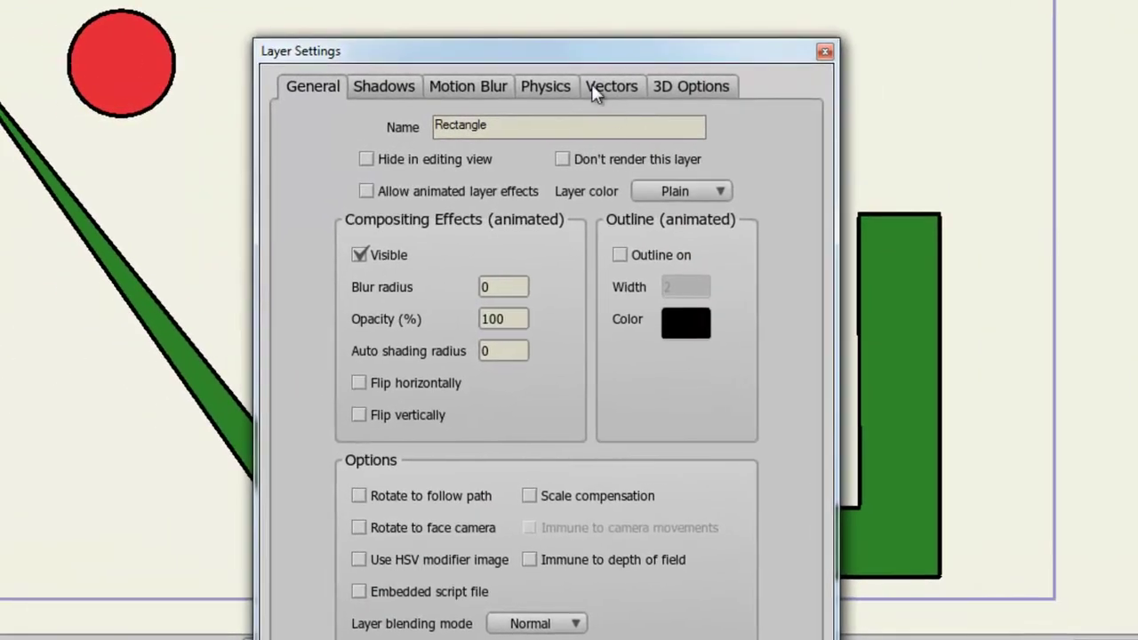
left_click(546, 86)
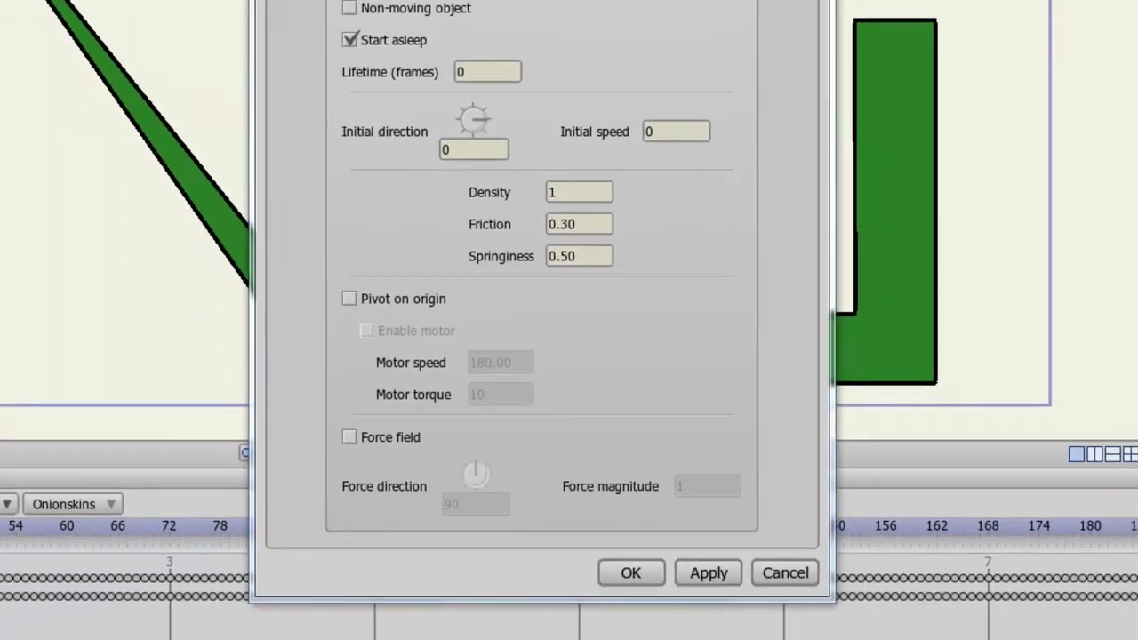
key("Return")
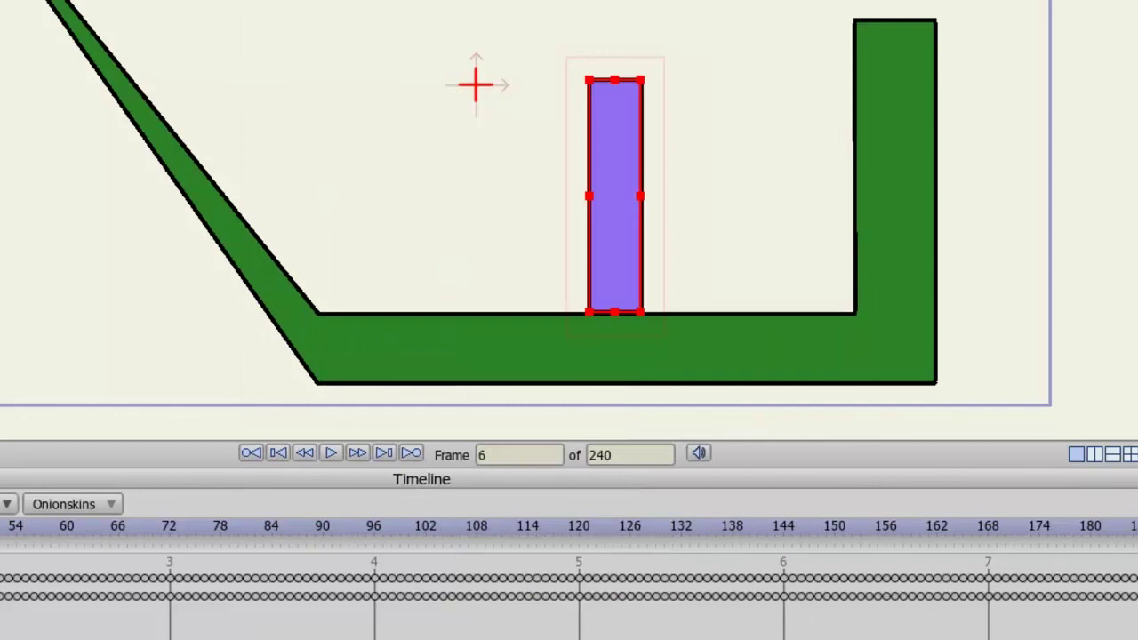